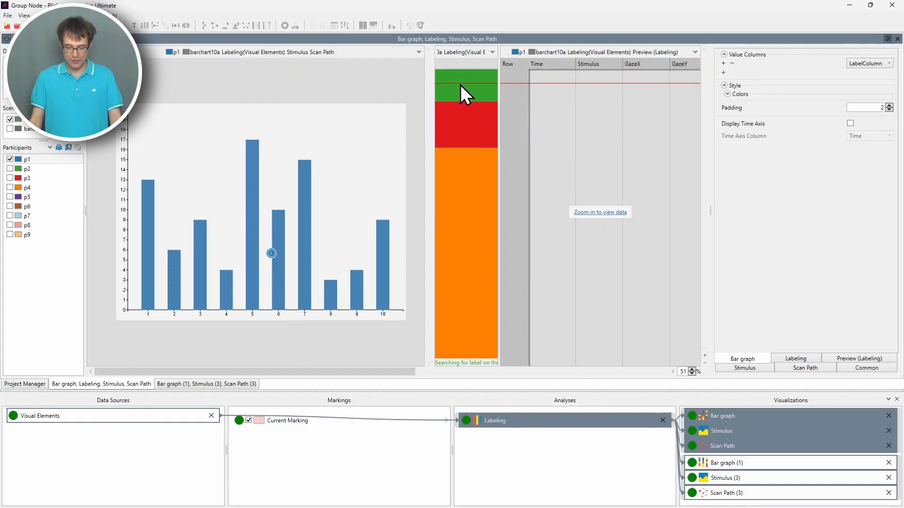
Zoom in on p1's preview data, widen the preview table and bring the LabelColumn into view
drag(499, 99, 577, 99)
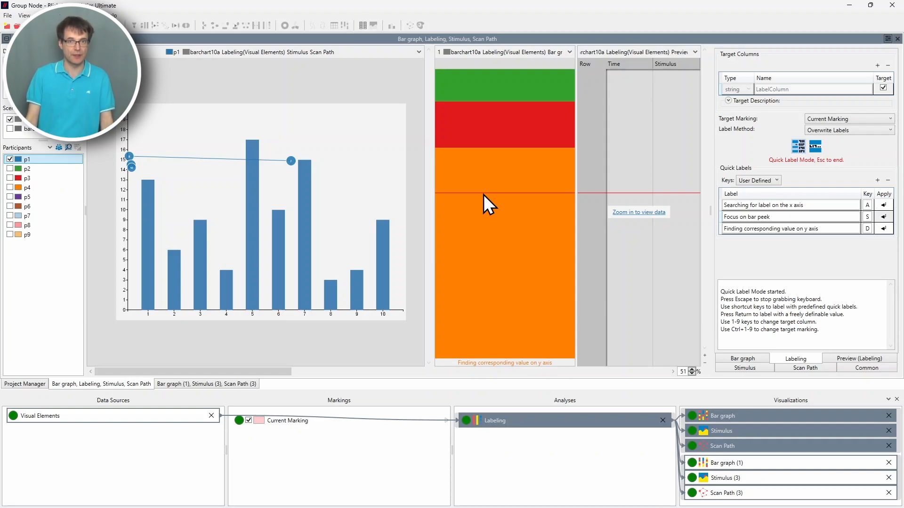
click(625, 214)
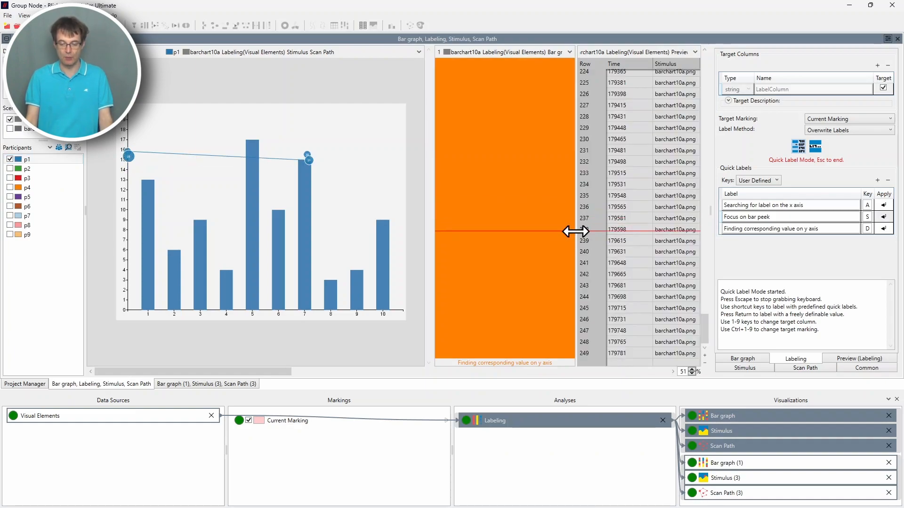
drag(576, 231, 475, 231)
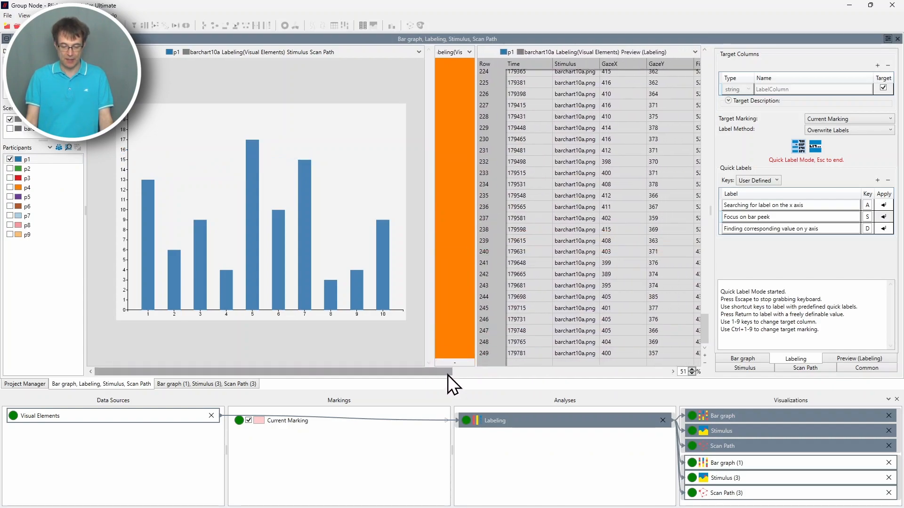
drag(448, 375, 708, 371)
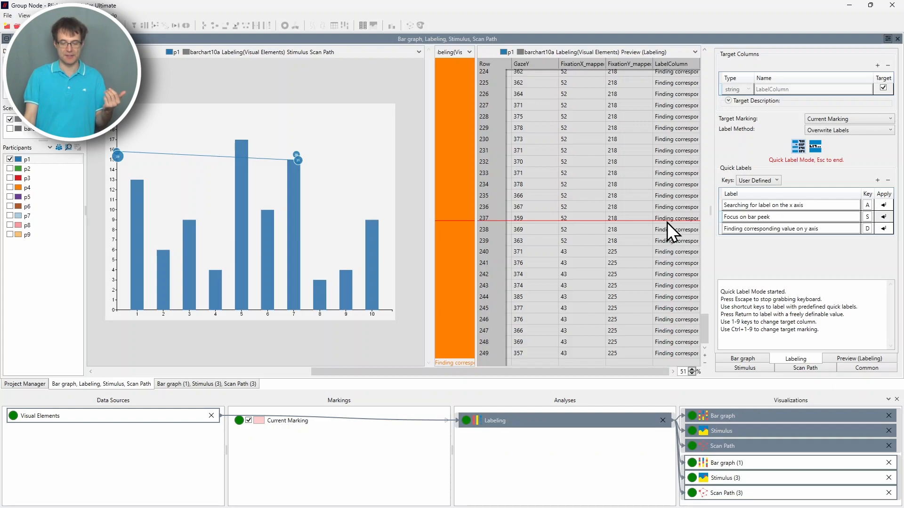
Widen LabelColumn in the preview table and review its labels from row 0 downwards
drag(707, 332, 701, 67)
click(621, 77)
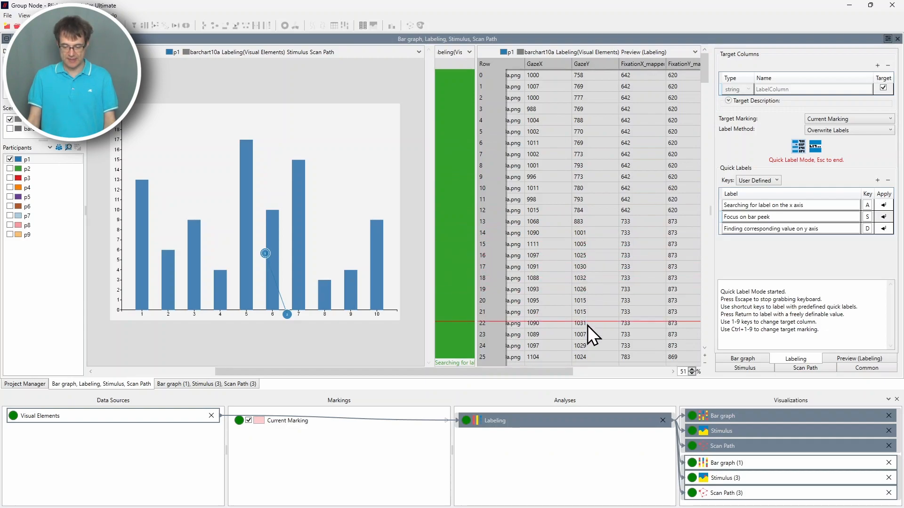
drag(562, 374, 676, 370)
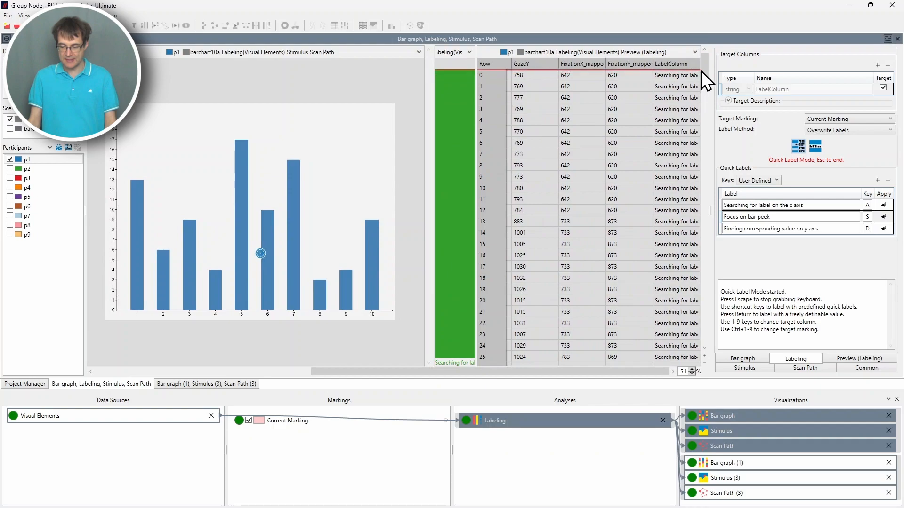
drag(701, 67, 747, 65)
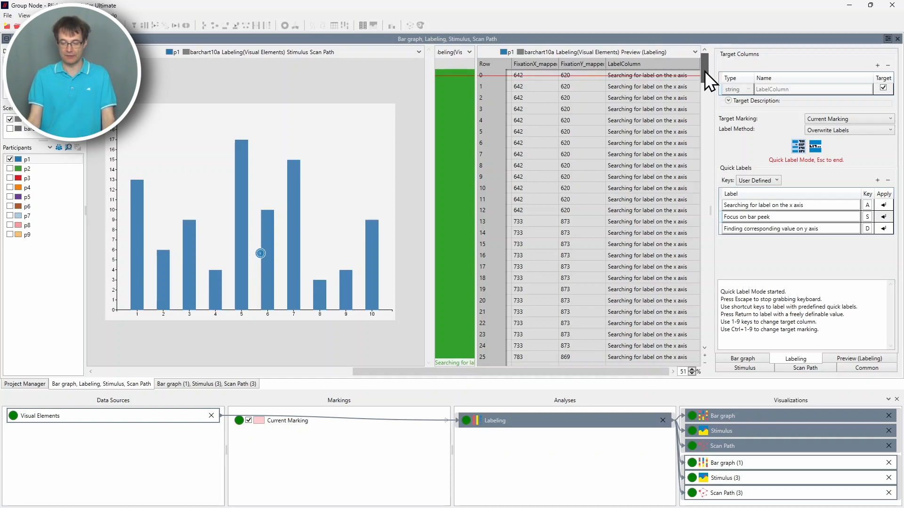
drag(704, 72, 703, 84)
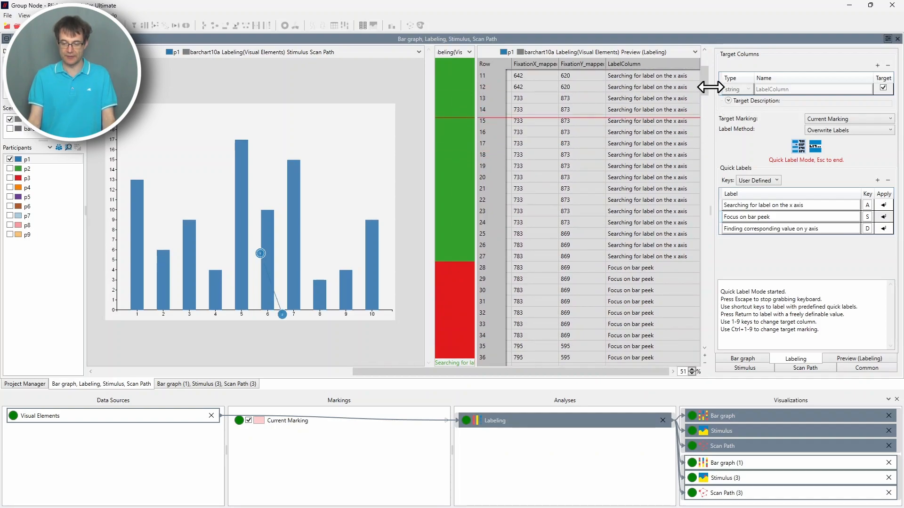
drag(705, 84, 705, 137)
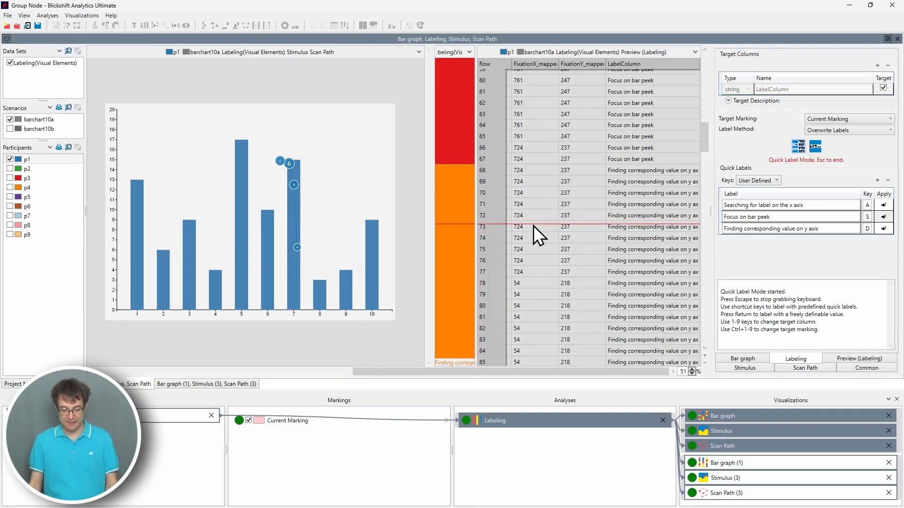
Check all participants and open the window with the Stimulus (3) visualization
right_click(57, 192)
click(106, 196)
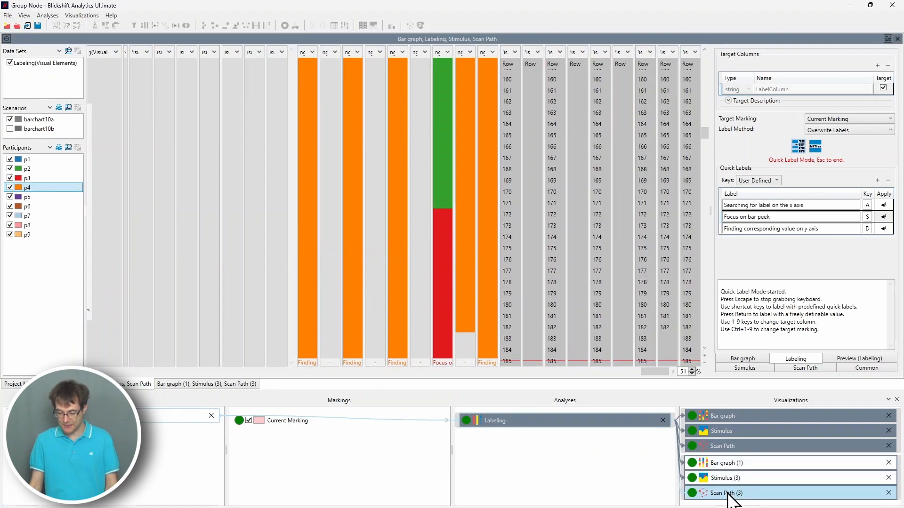
click(589, 419)
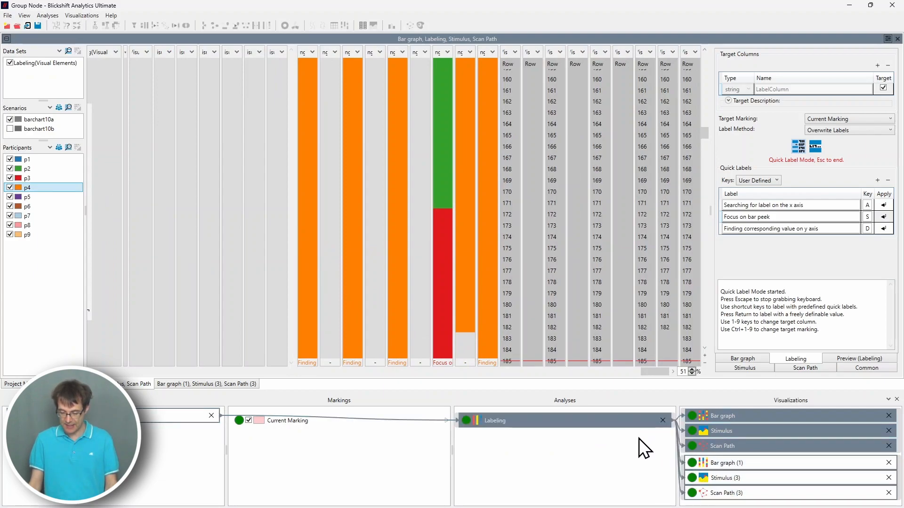
click(736, 478)
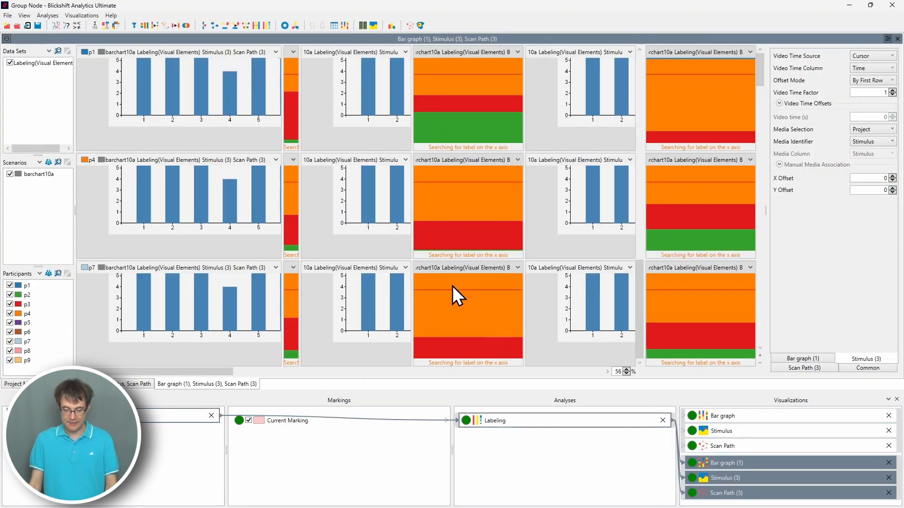
Widen the second and third columns of stimulus plots, zoom the charts out to 16% and compare the participants' scan paths over time
drag(411, 243, 492, 244)
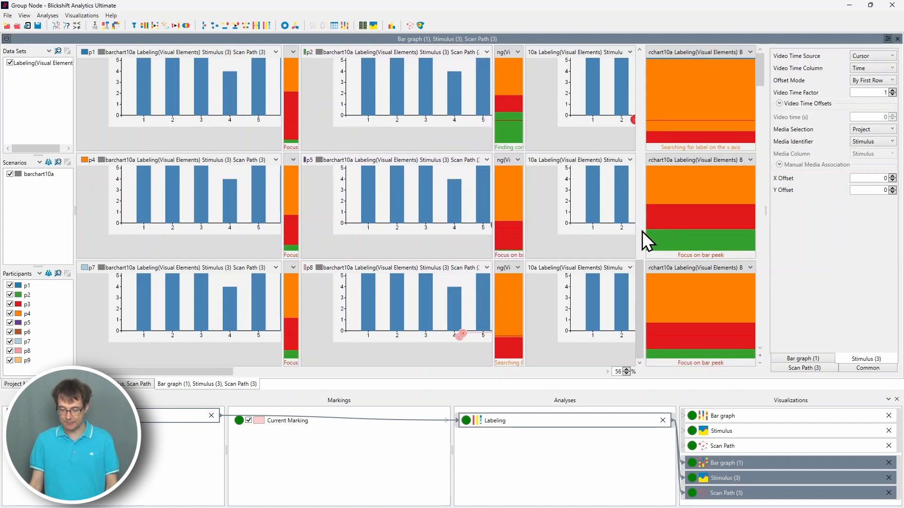
drag(639, 226, 728, 219)
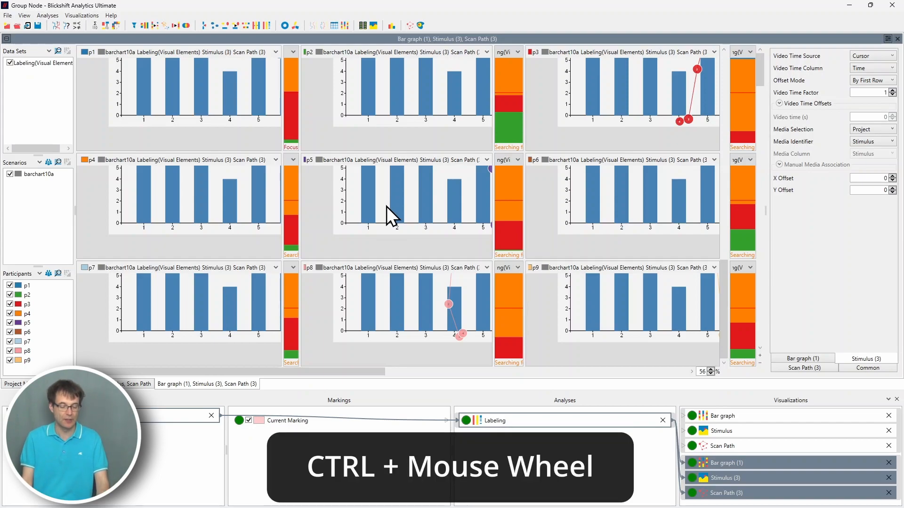
scroll(386, 206, down, 5)
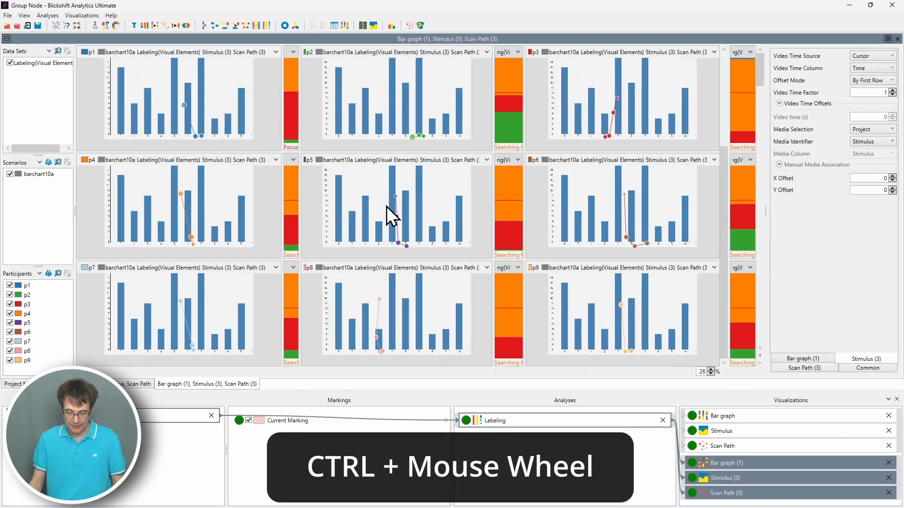
scroll(386, 206, down, 2)
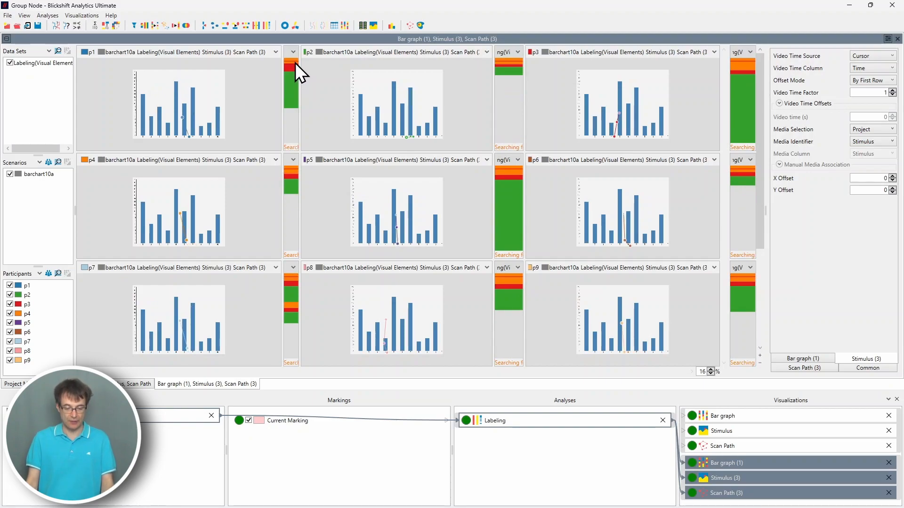
drag(294, 71, 291, 100)
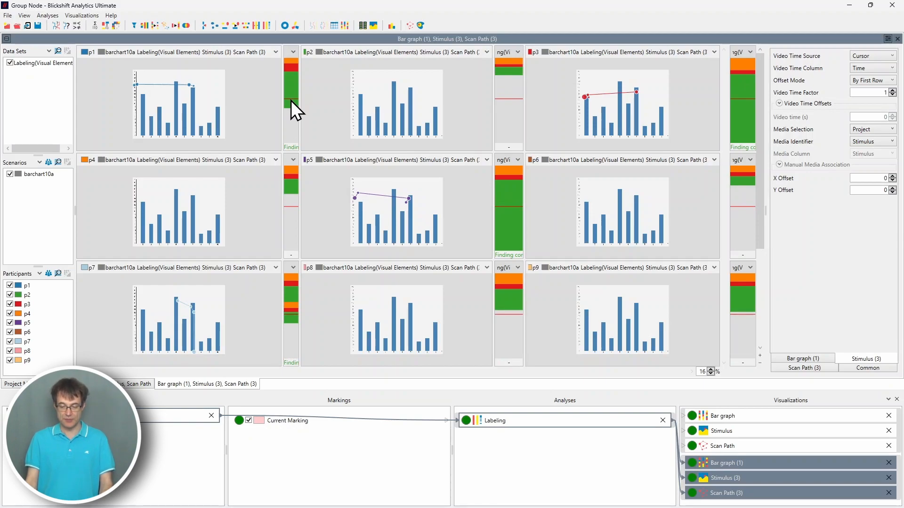
drag(291, 100, 490, 313)
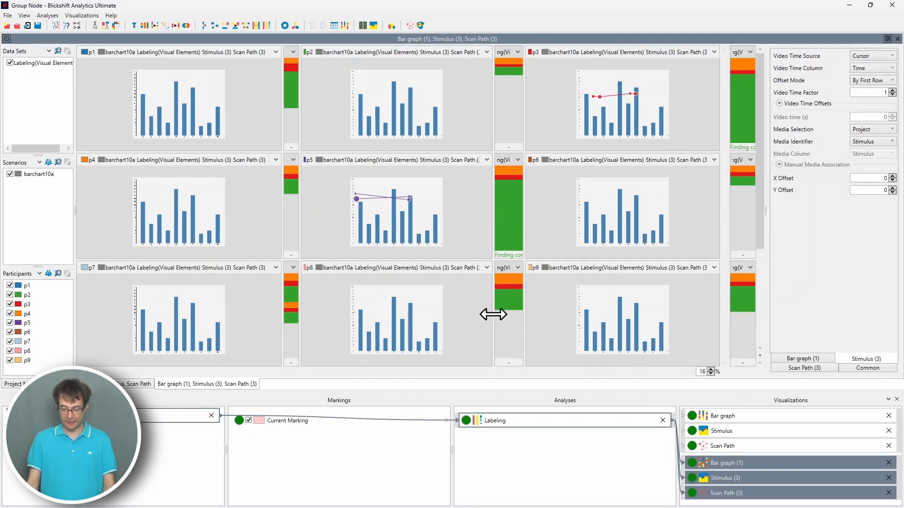
Add a Group Node analysis to the Labeling node and set its data column to LabelColumn
right_click(531, 420)
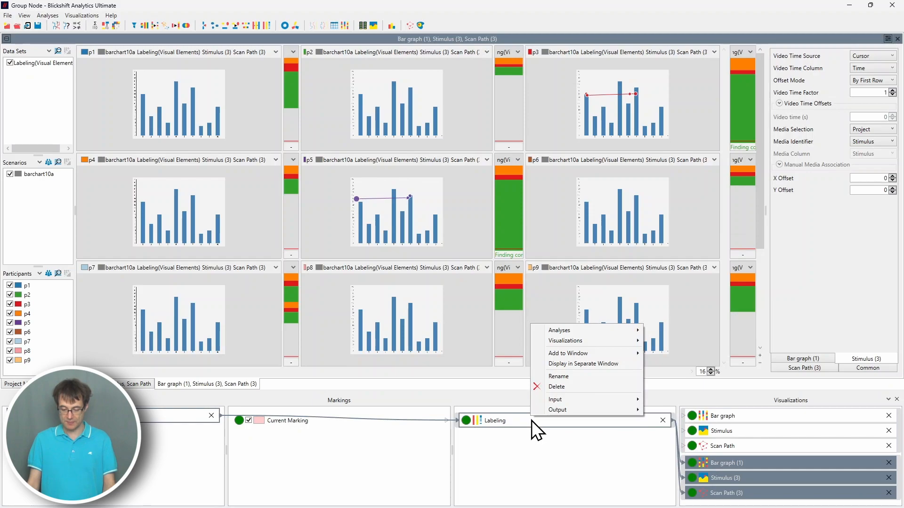
mouse_move(566, 332)
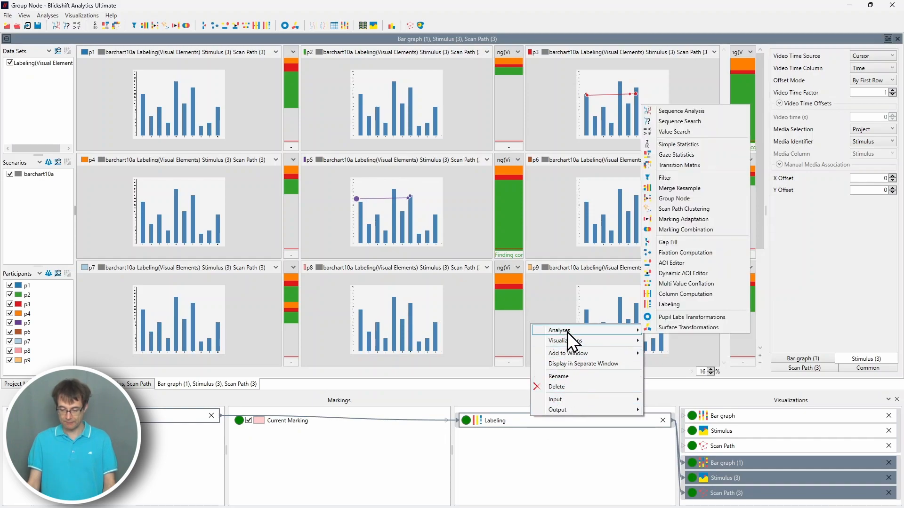
click(688, 202)
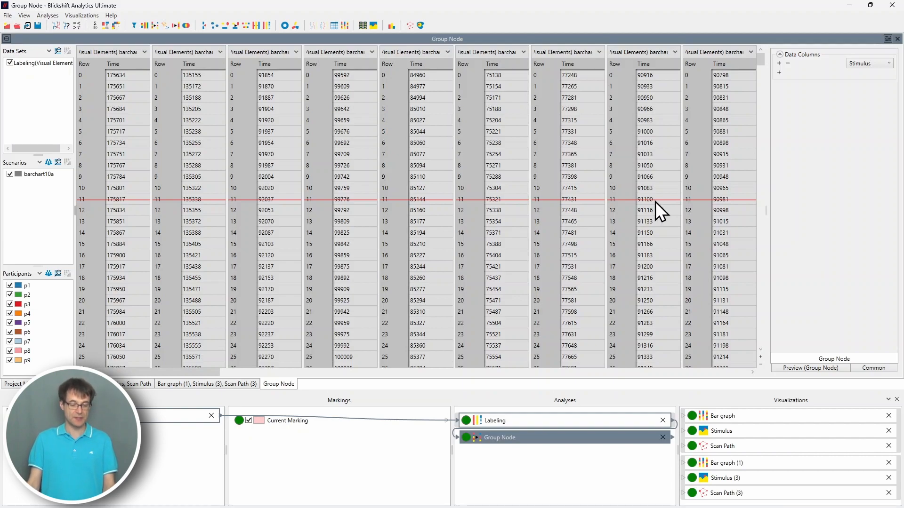
drag(74, 129, 97, 127)
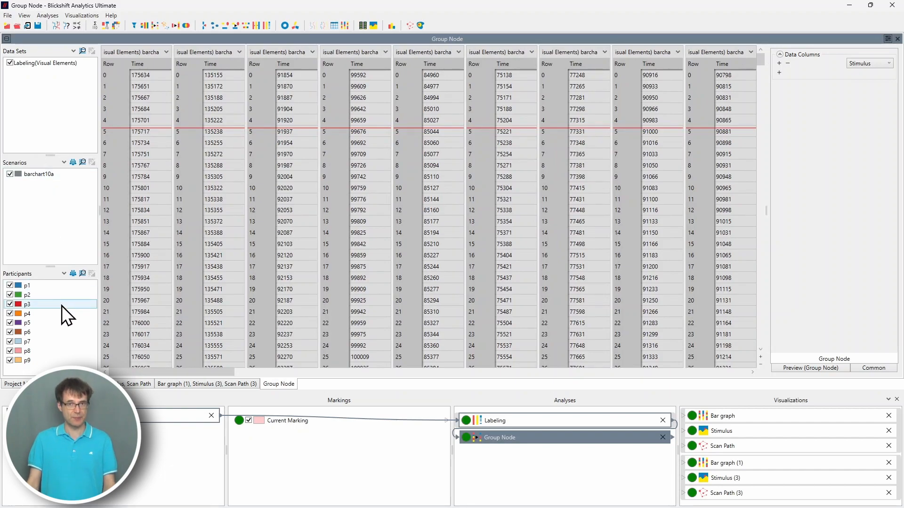
click(877, 64)
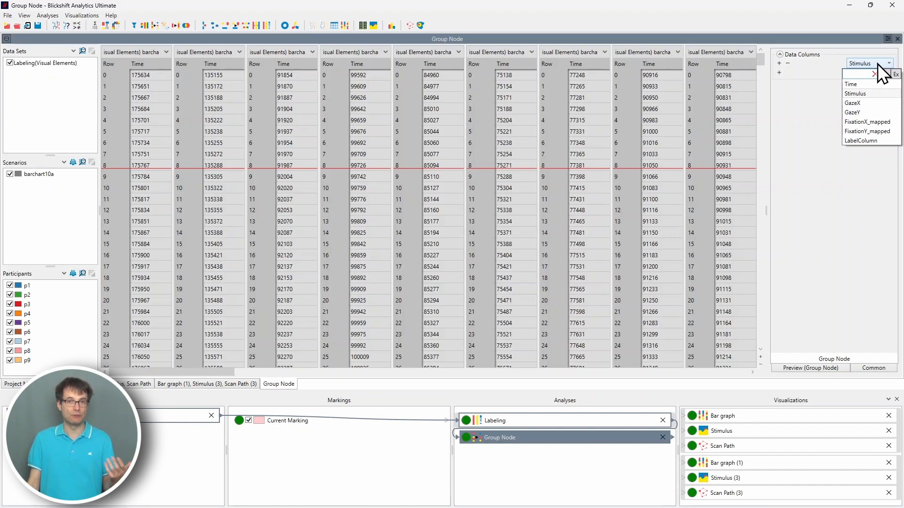
click(870, 141)
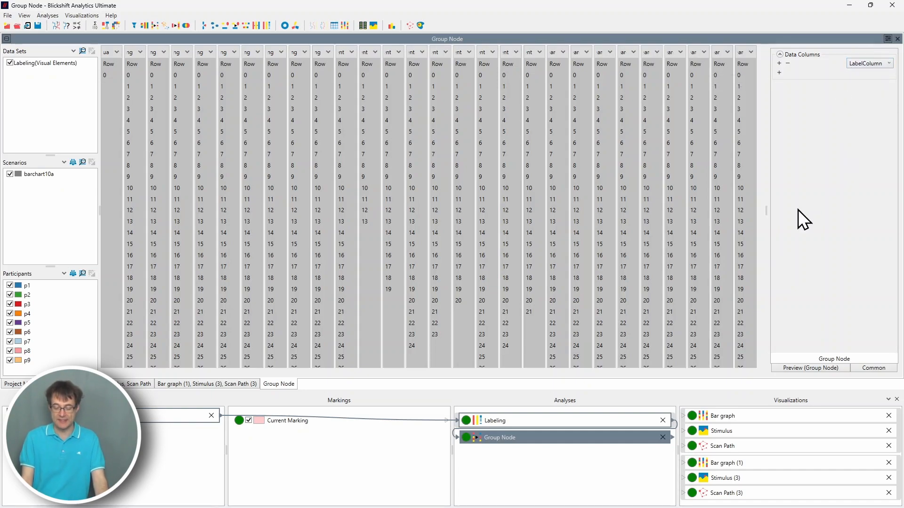
Add a Scan Path visualization to the Group Node and widen the data set list to show the full names
right_click(557, 443)
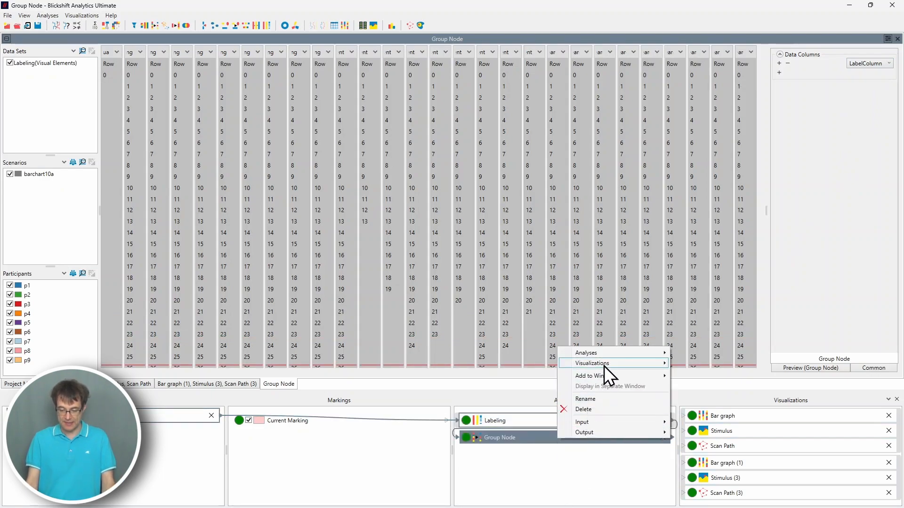
mouse_move(605, 365)
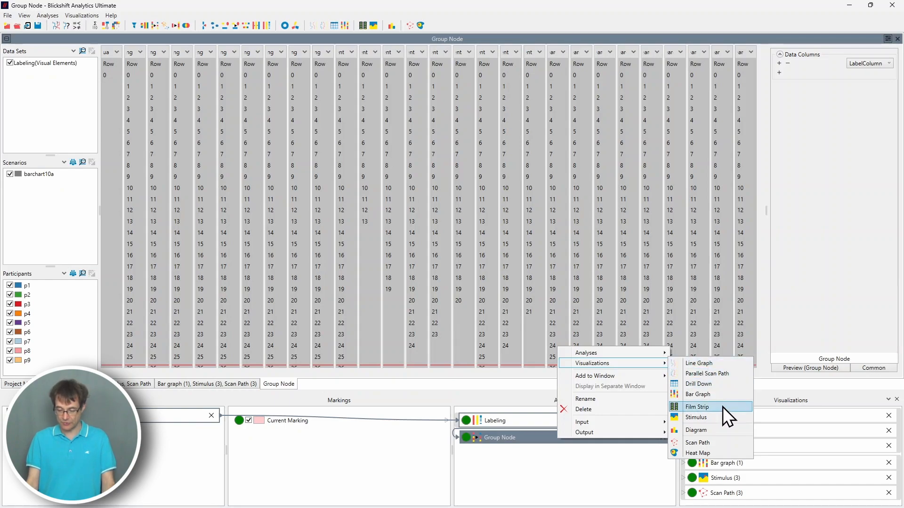
click(718, 444)
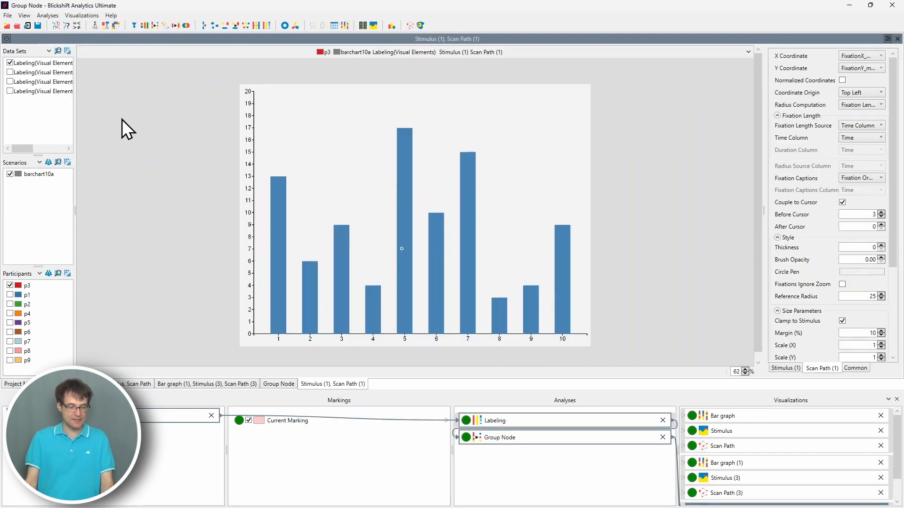
drag(75, 110, 193, 110)
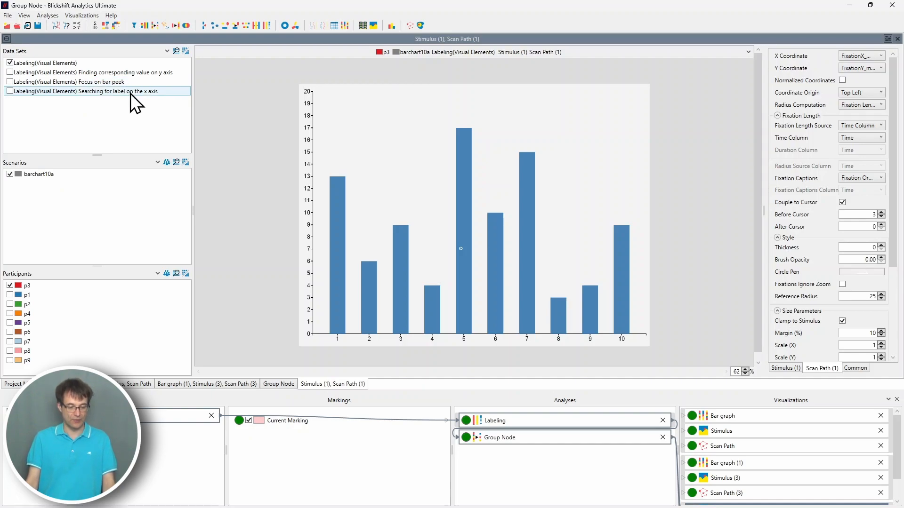
Show only the "Finding corresponding value on y axis" data set for all participants, with the plots zoomed out to 18%
click(10, 72)
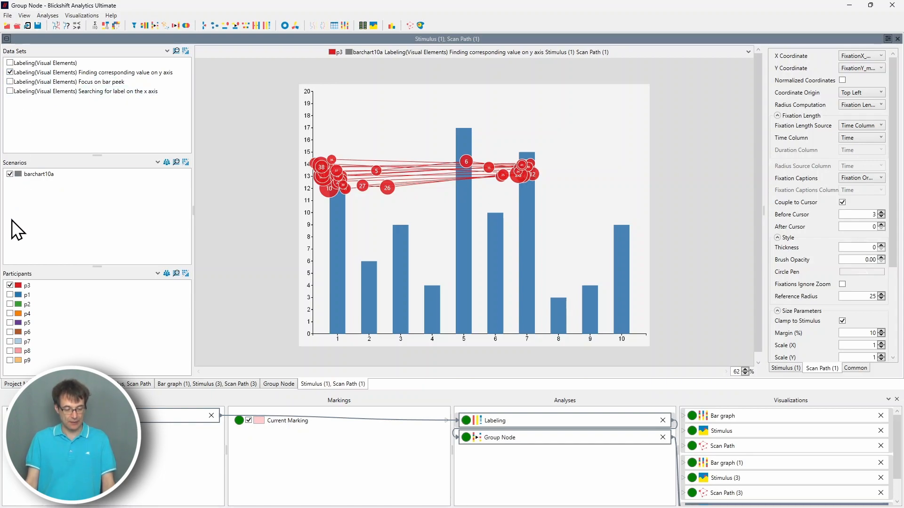
right_click(63, 308)
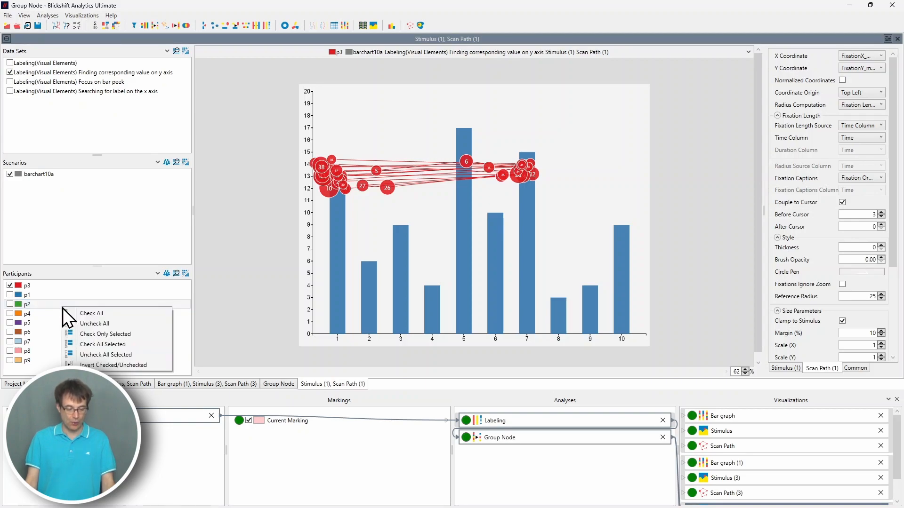
click(107, 312)
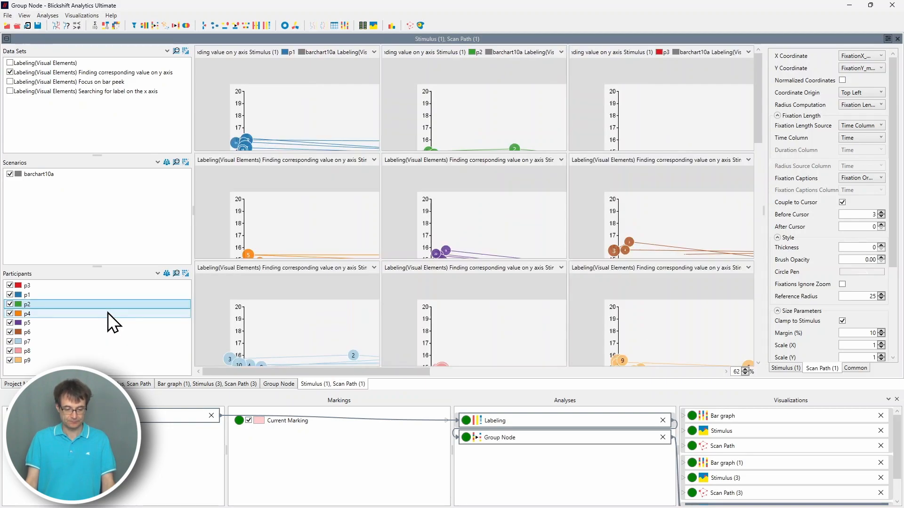
scroll(336, 214, down, 6)
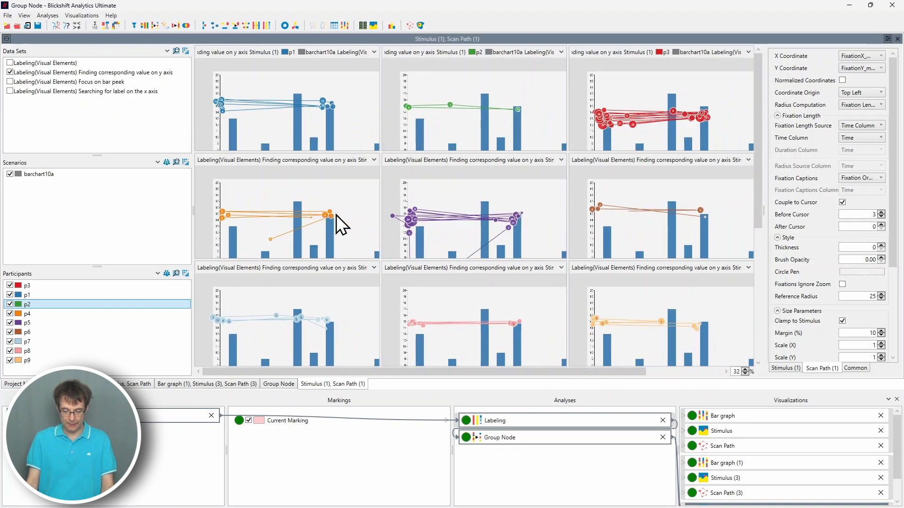
scroll(336, 215, down, 5)
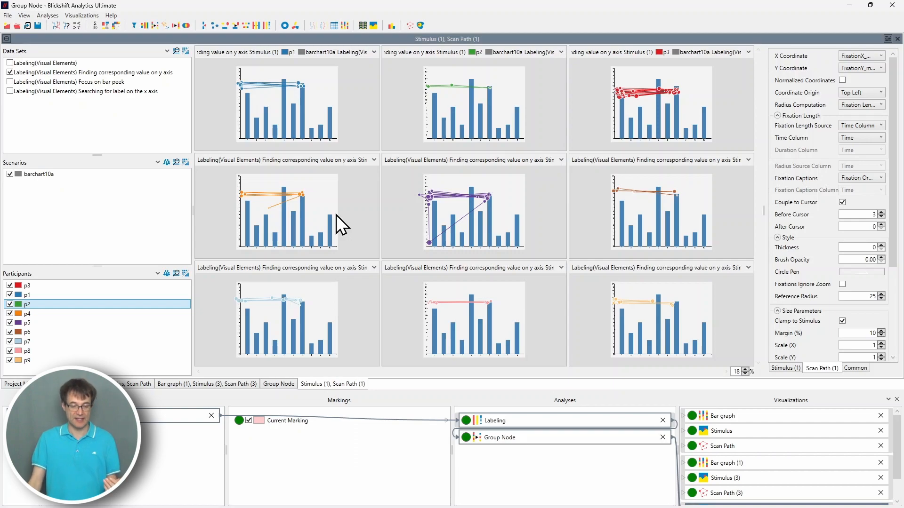
Switch the scan path to the "Focus on bar peek" data set and combine all participants in a single plot
click(10, 72)
click(10, 81)
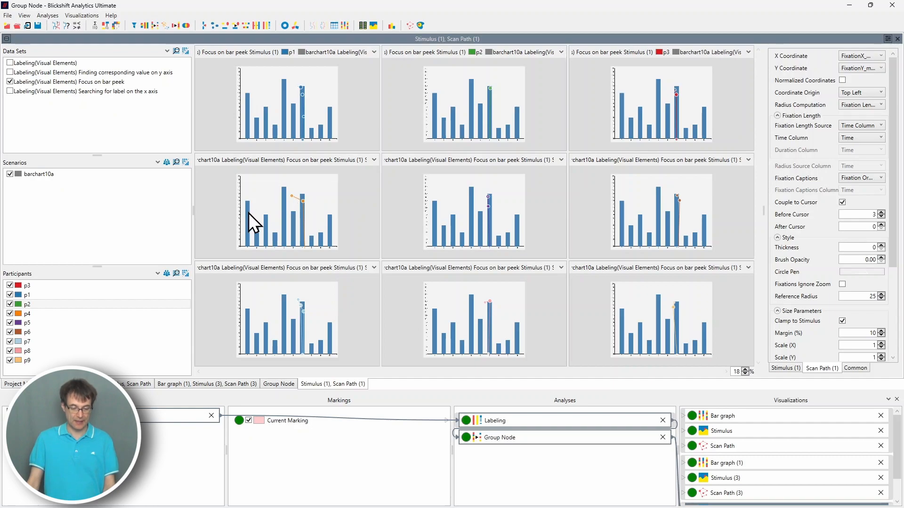
click(188, 275)
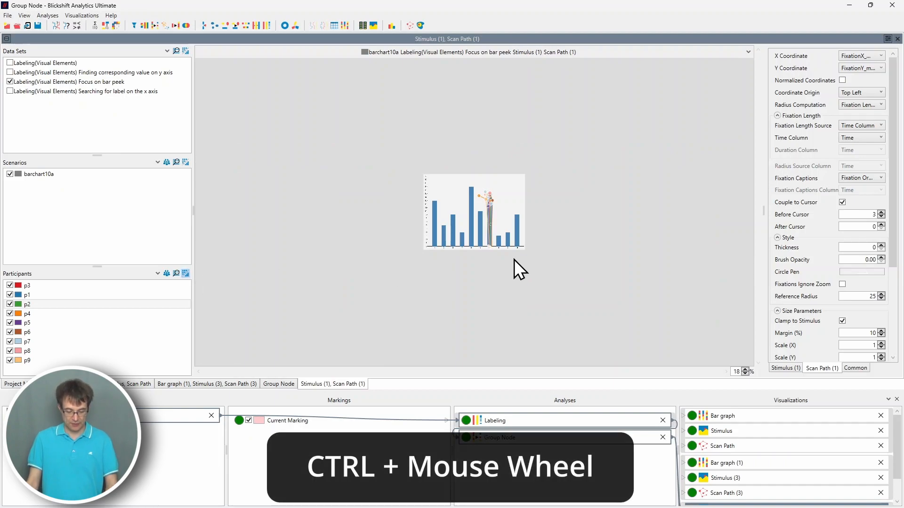
Enlarge the combined scan path plot to 56% and show only the "Searching for label on the x axis" data set
ctrl+scroll(514, 259, up, 5)
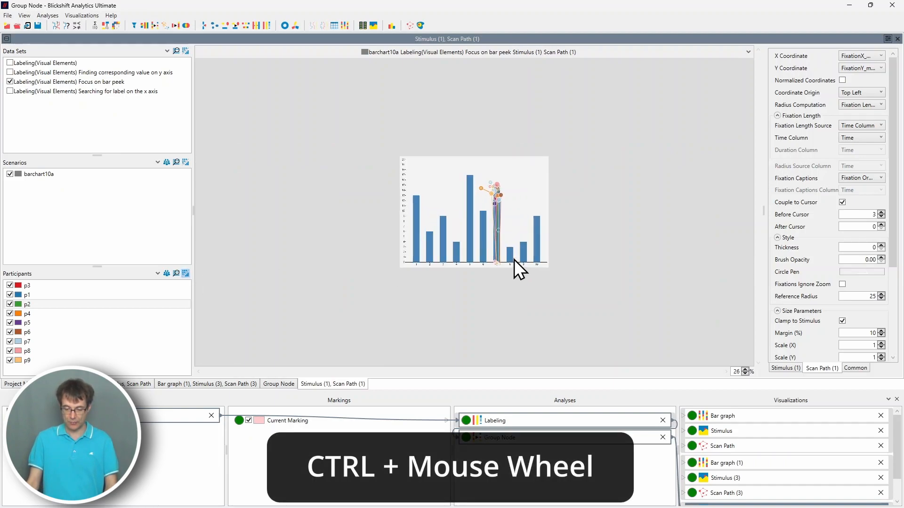
ctrl+scroll(514, 260, up, 1)
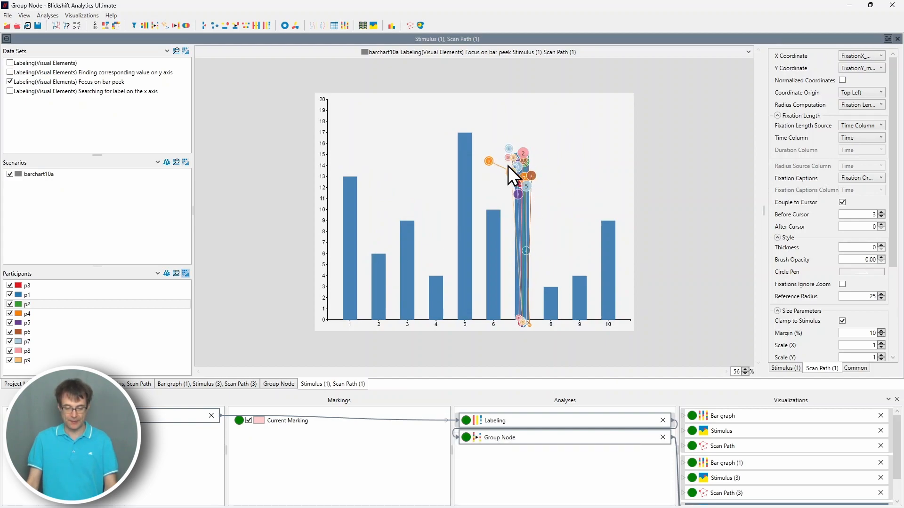
click(10, 82)
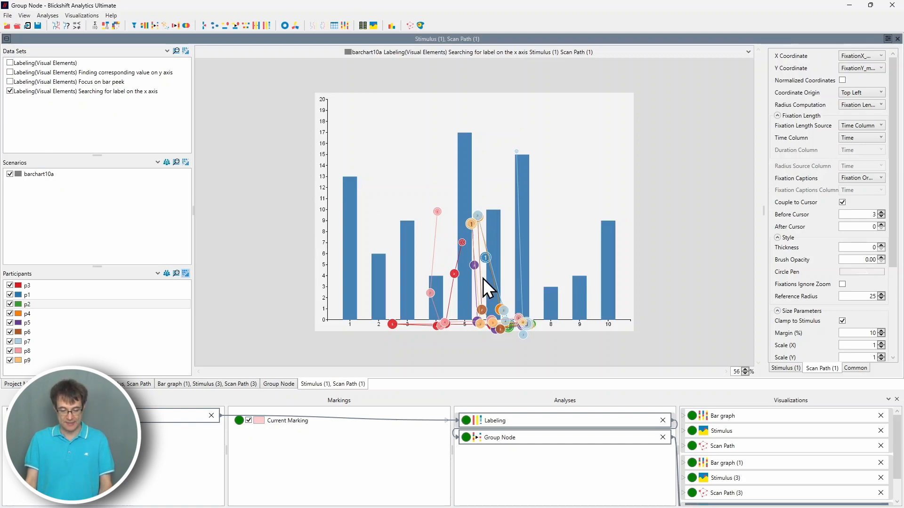
Also show the "Focus on bar peek" and "Finding corresponding value on y axis" data sets, with all plots zoomed out to 18%
click(10, 81)
click(10, 72)
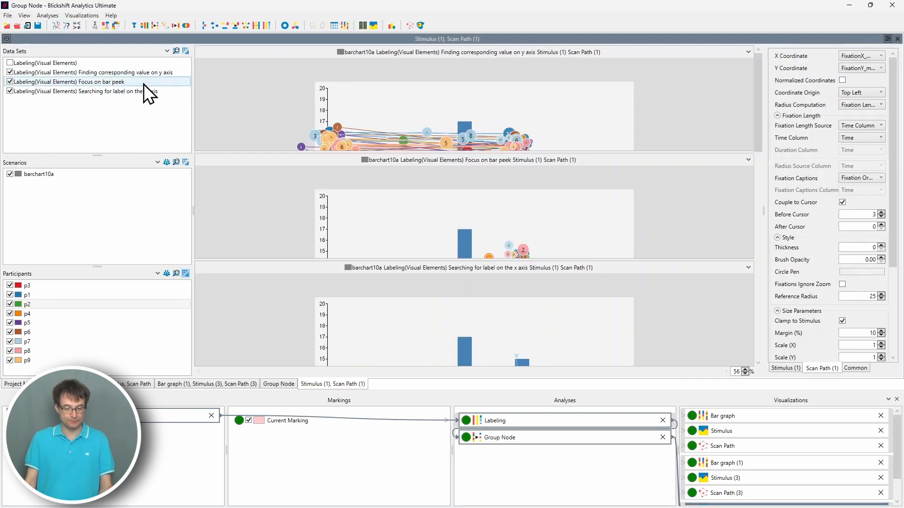
scroll(454, 191, down, 5)
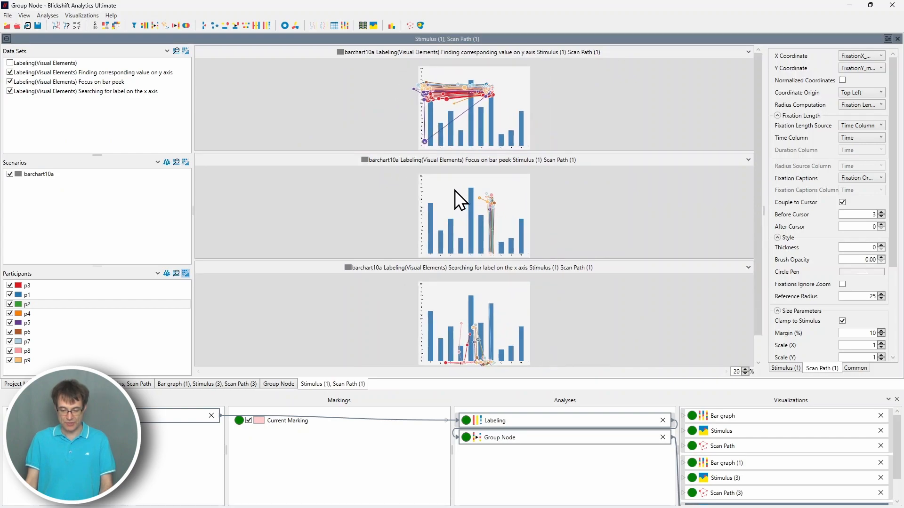
scroll(455, 191, down, 1)
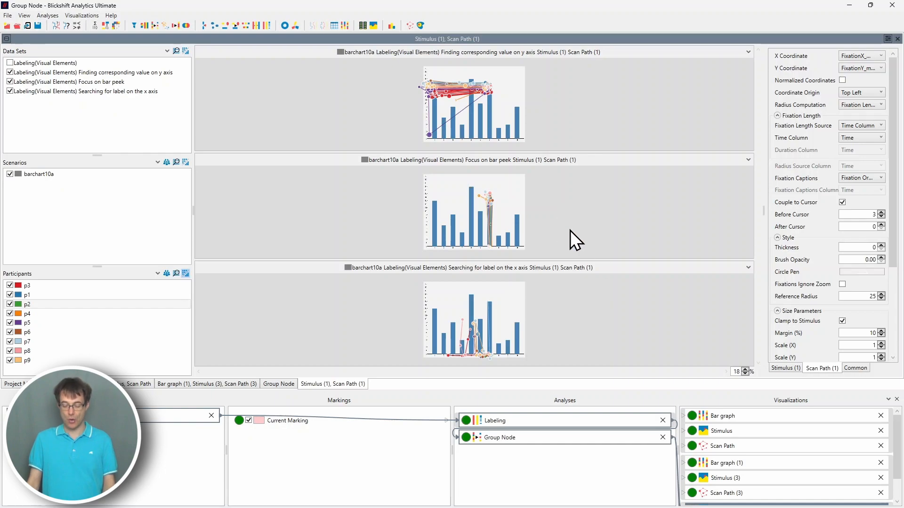
Review the ungrouped bar graphs and scan paths per participant, and examine the Group Node's data column setting
click(729, 464)
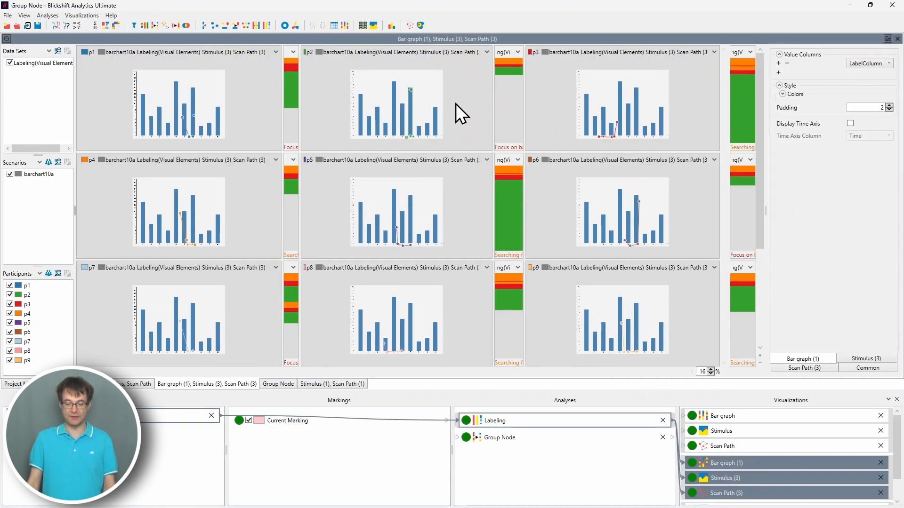
click(523, 437)
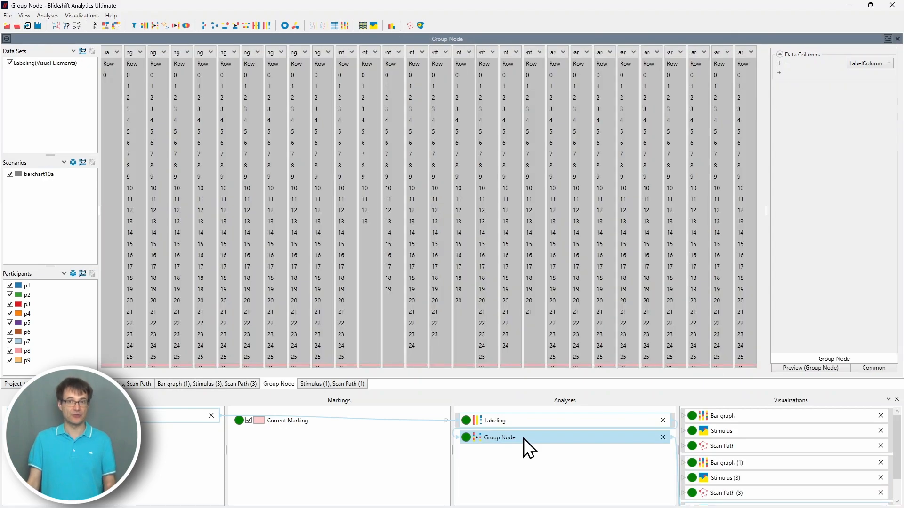
click(523, 439)
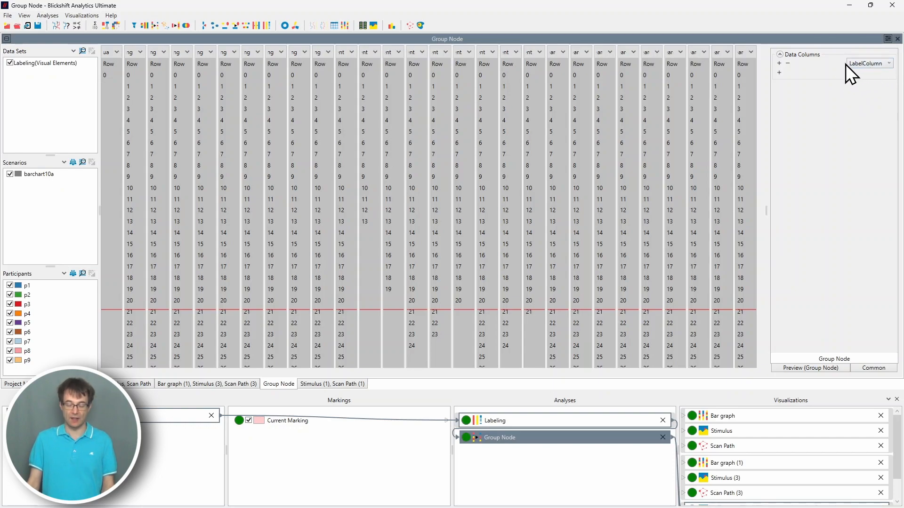
drag(859, 68, 860, 69)
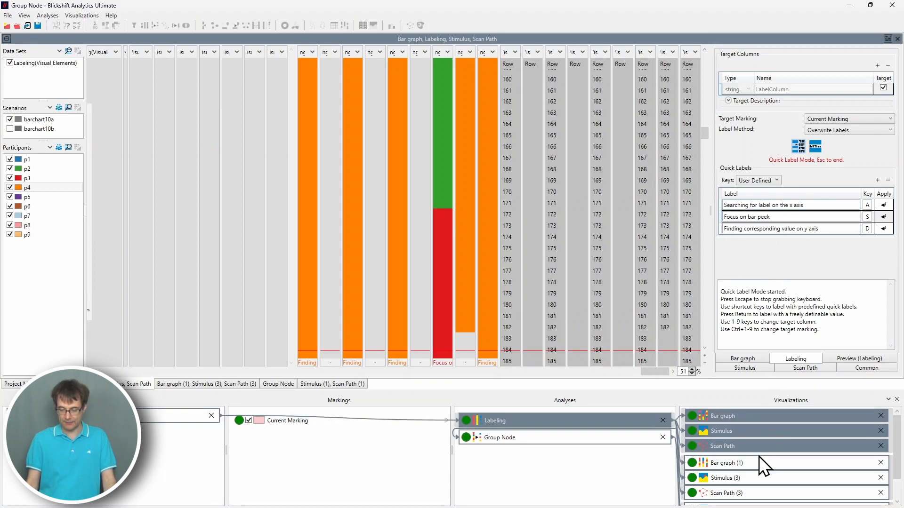
Compare the ungrouped Stimulus (3) view and the Group Node's table with the label-split plots of Scan Path (1)
click(755, 478)
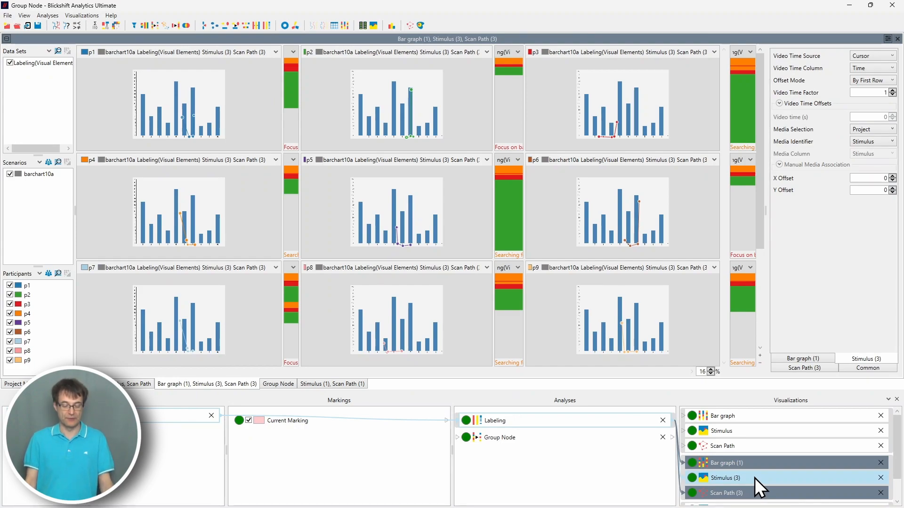
click(586, 440)
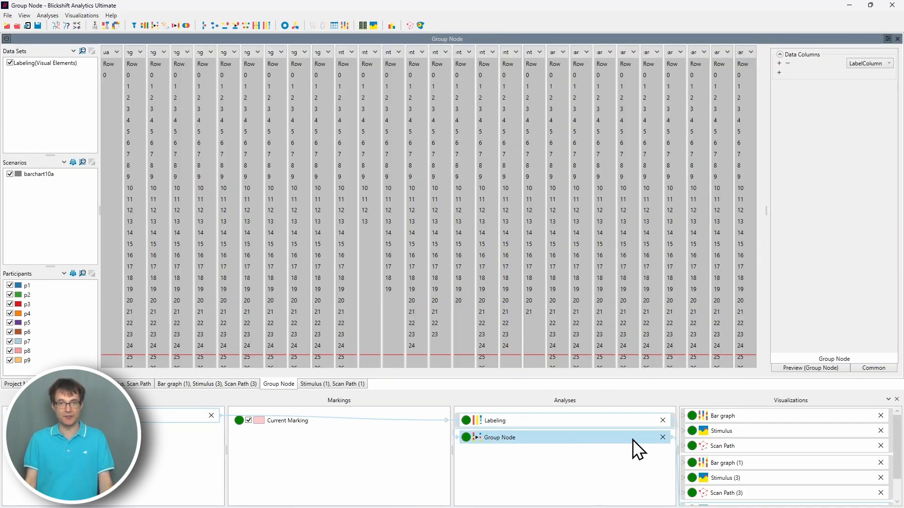
drag(632, 439, 747, 501)
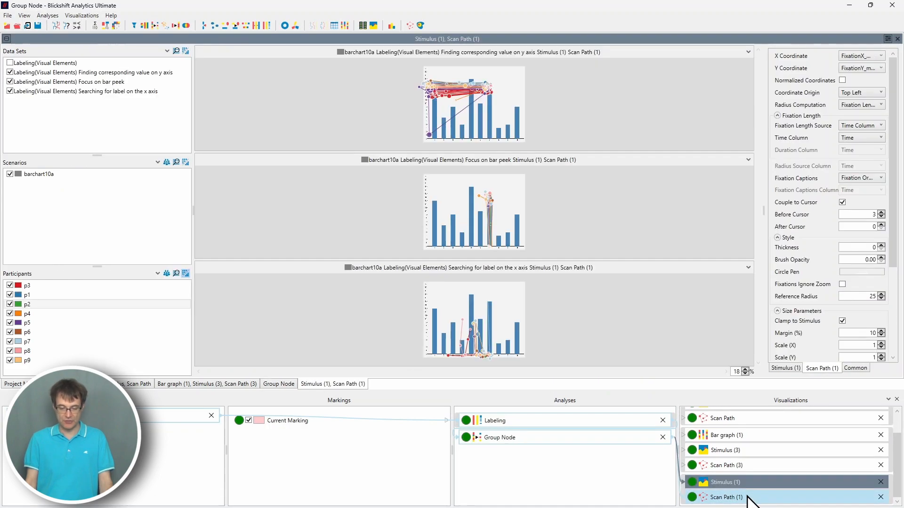